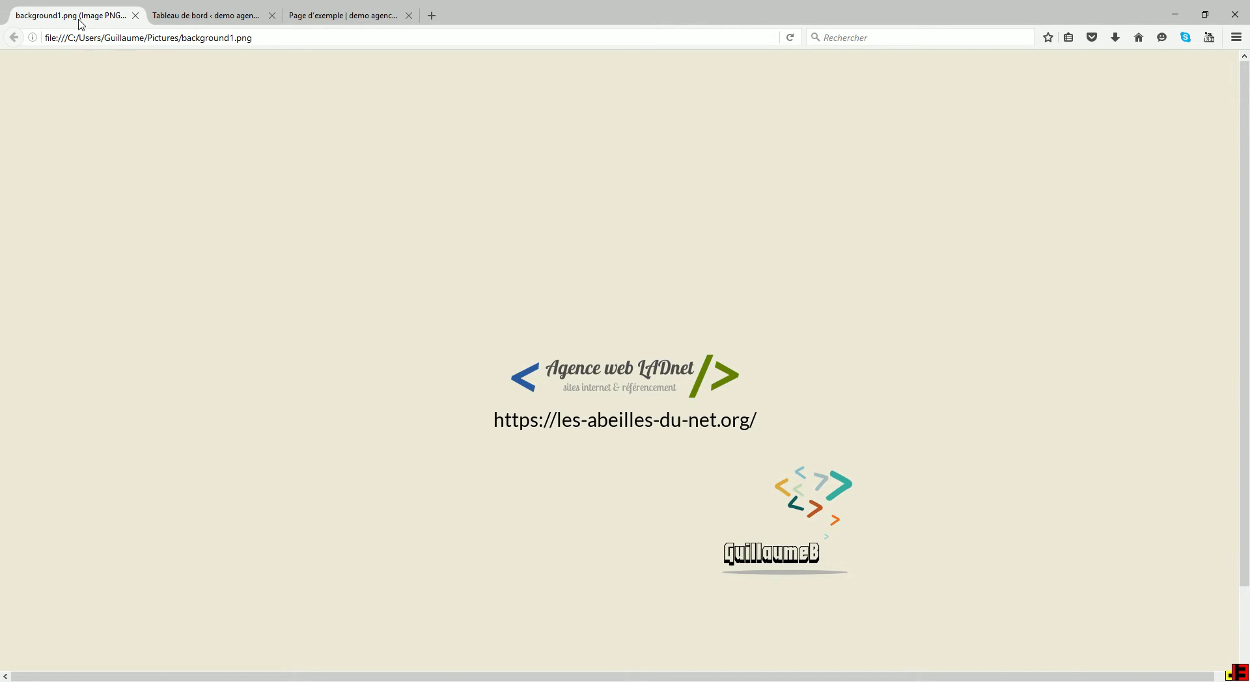
Look over the WordPress dashboard and the public site's Page d'exemple from its header down to its footer
left_click(181, 11)
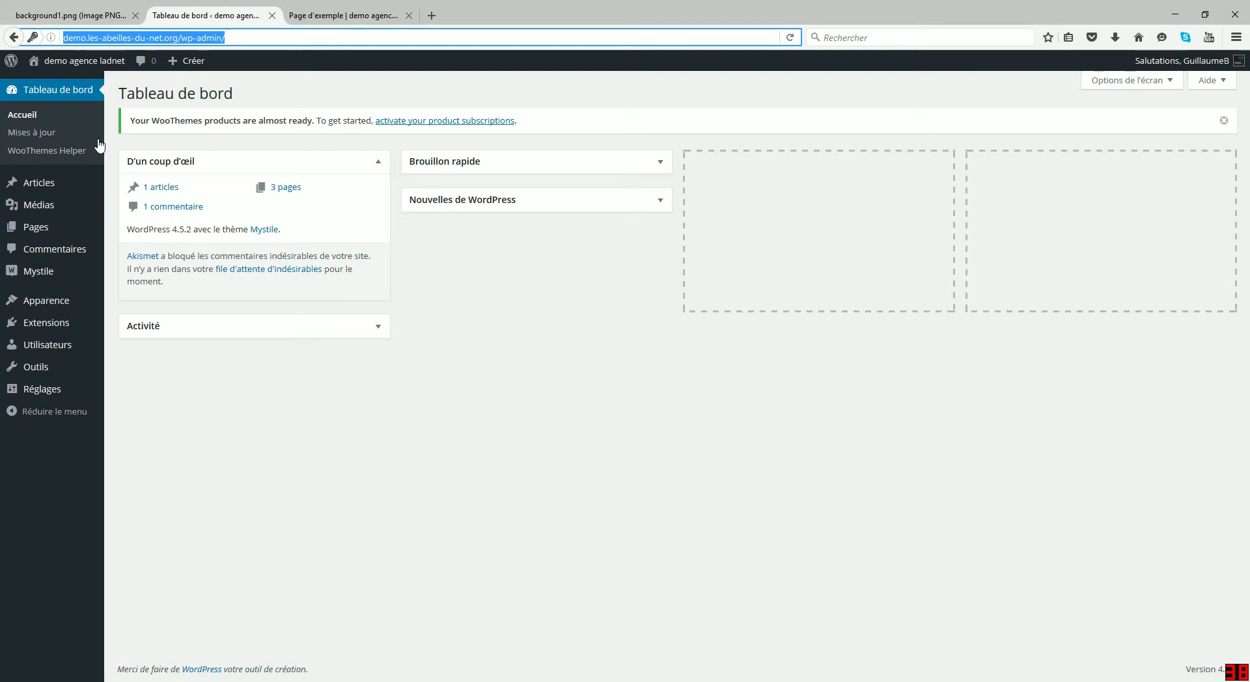
mouse_move(67, 345)
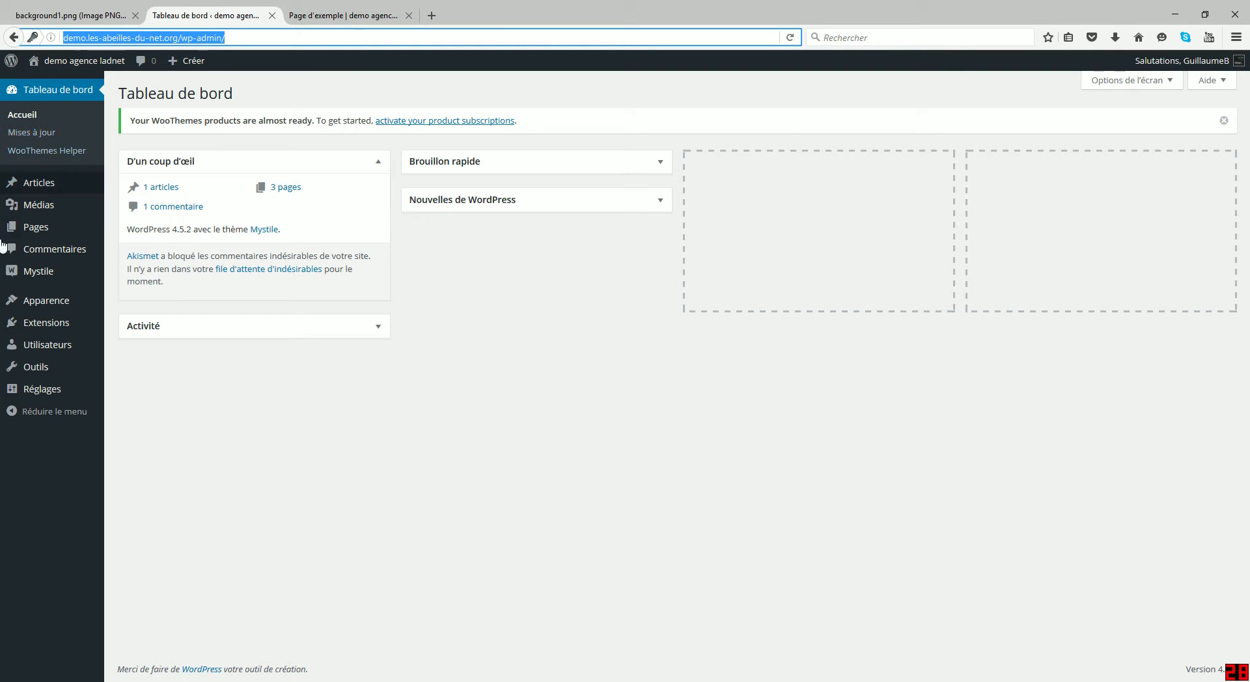
left_click(340, 11)
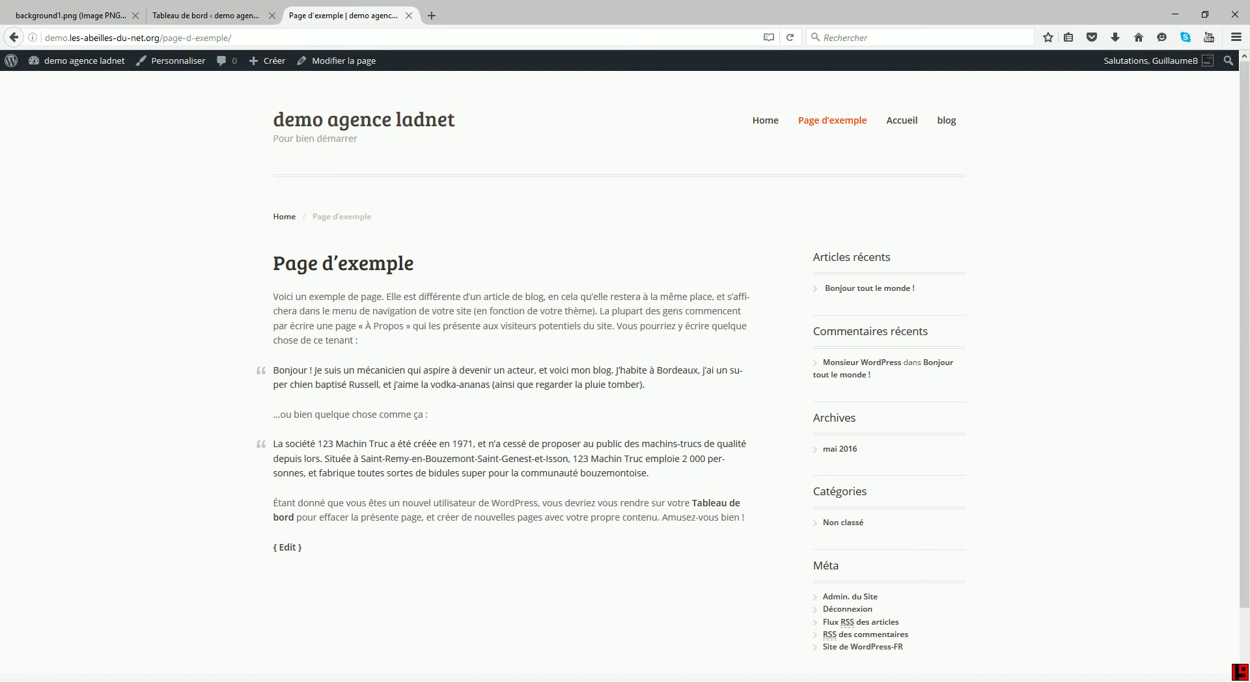
scroll(625, 365, "down", 2)
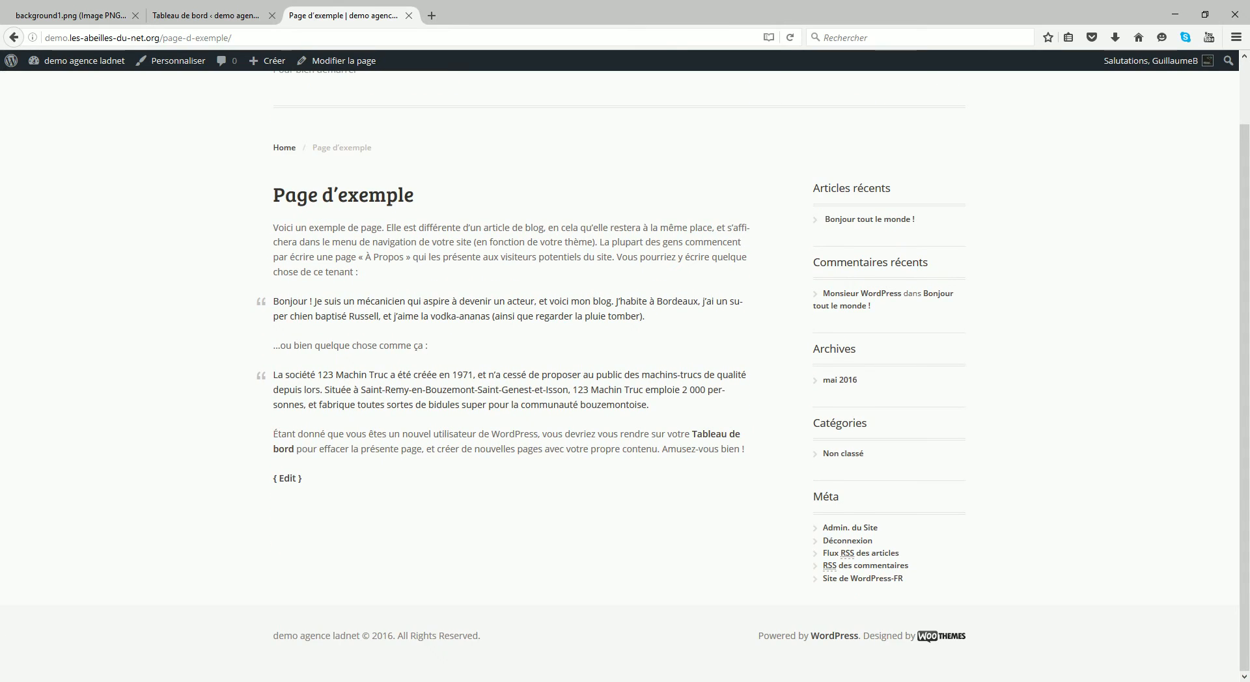
scroll(868, 126, "up", 2)
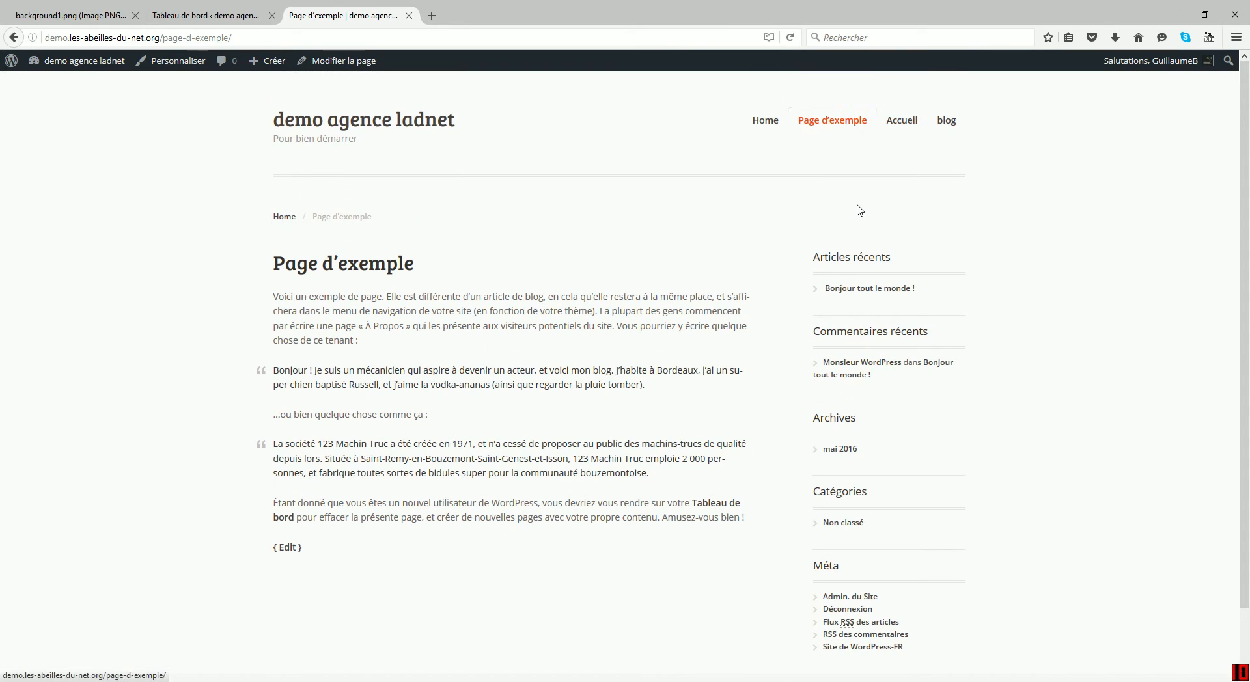
scroll(253, 164, "down", 2)
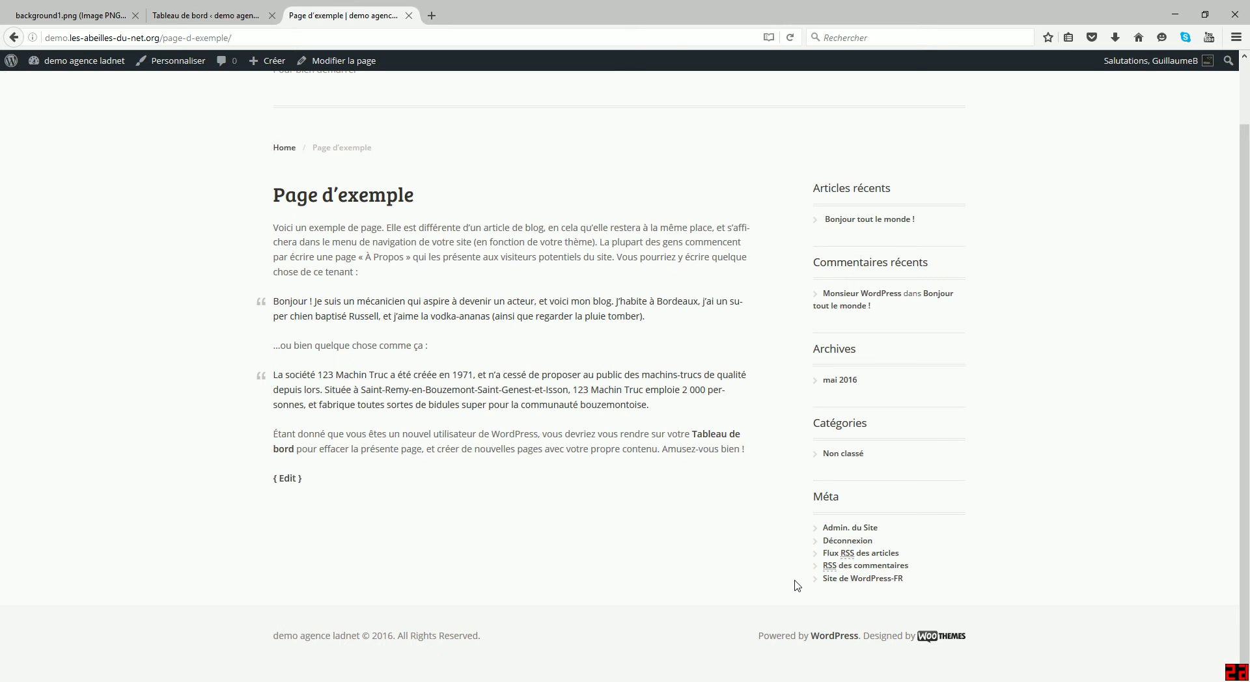
scroll(864, 120, "up", 2)
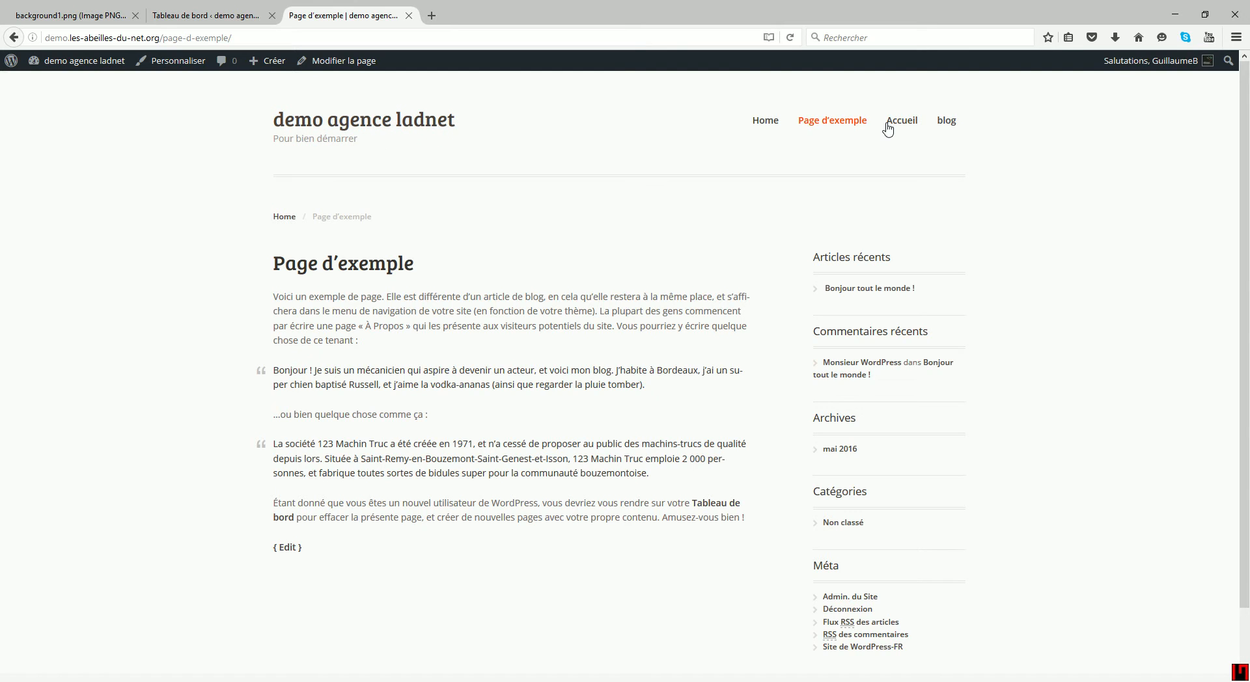
View the public site's blog and Accueil pages, and check the admin address of the open dashboard
left_click(951, 122)
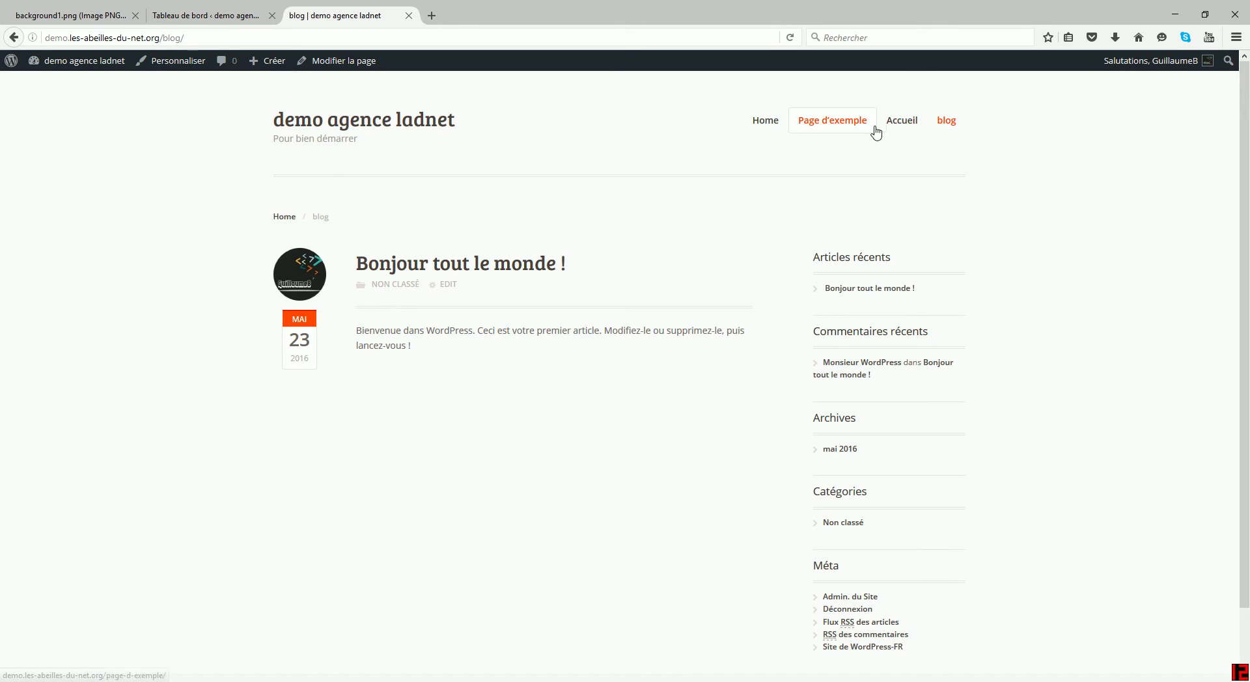
left_click(902, 121)
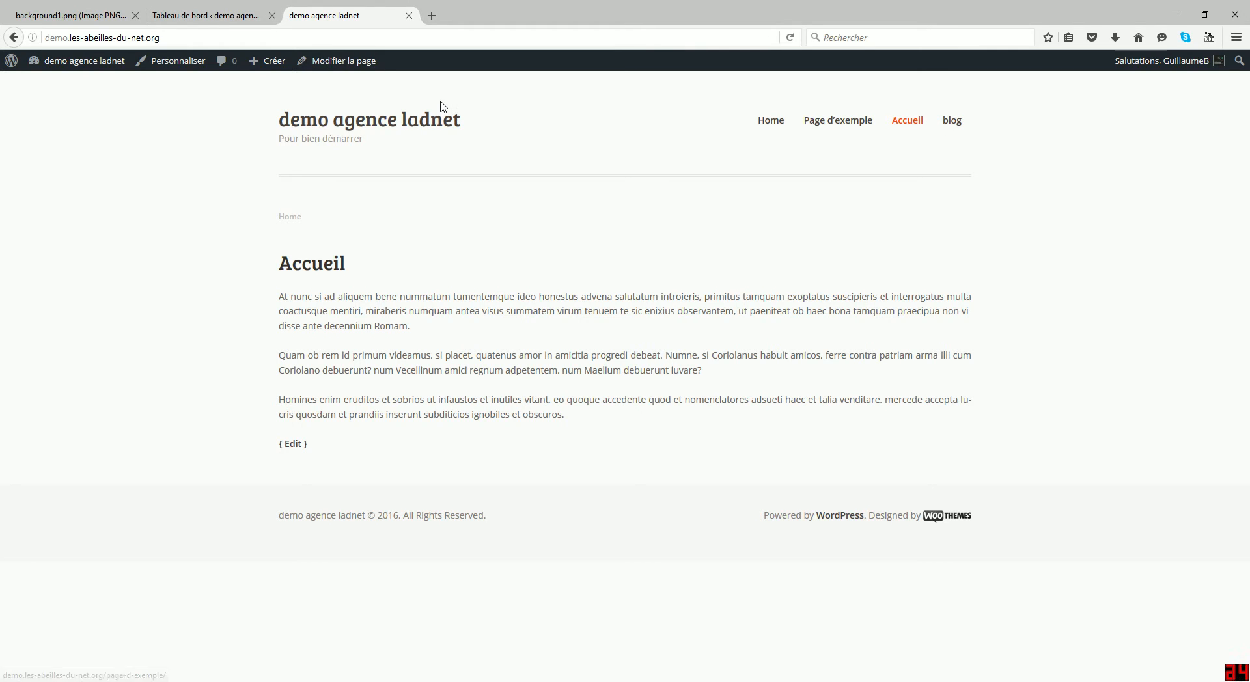
left_click(166, 12)
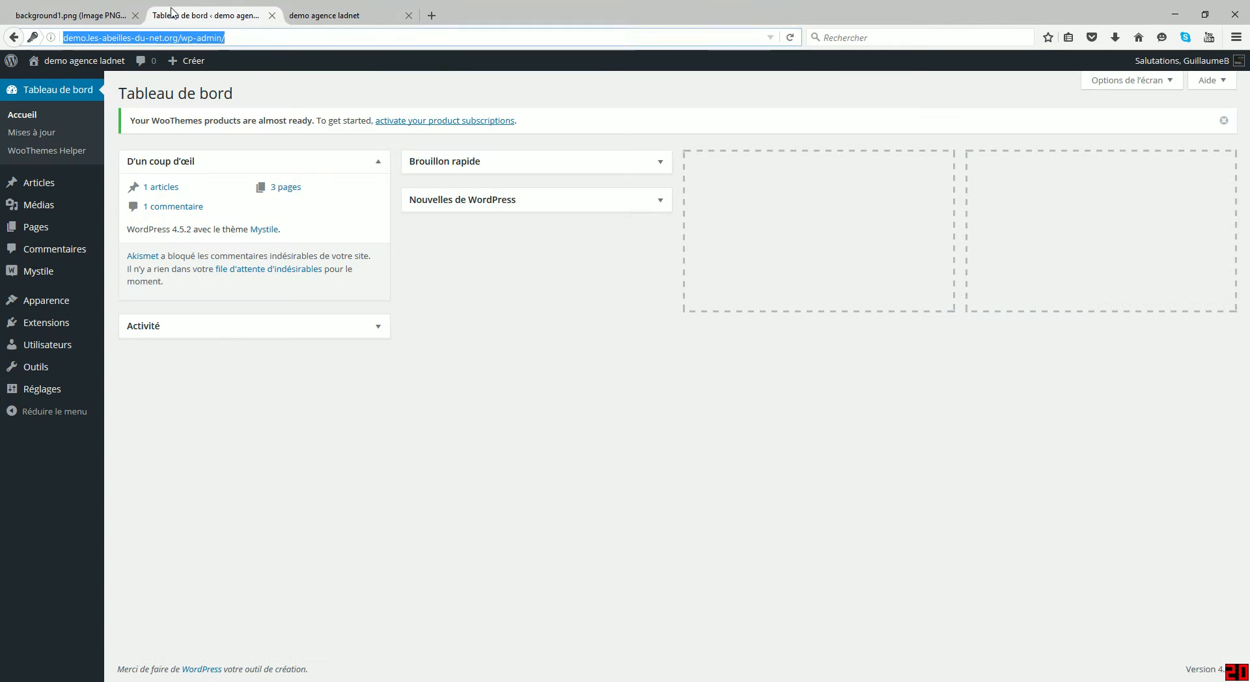
left_click(168, 38)
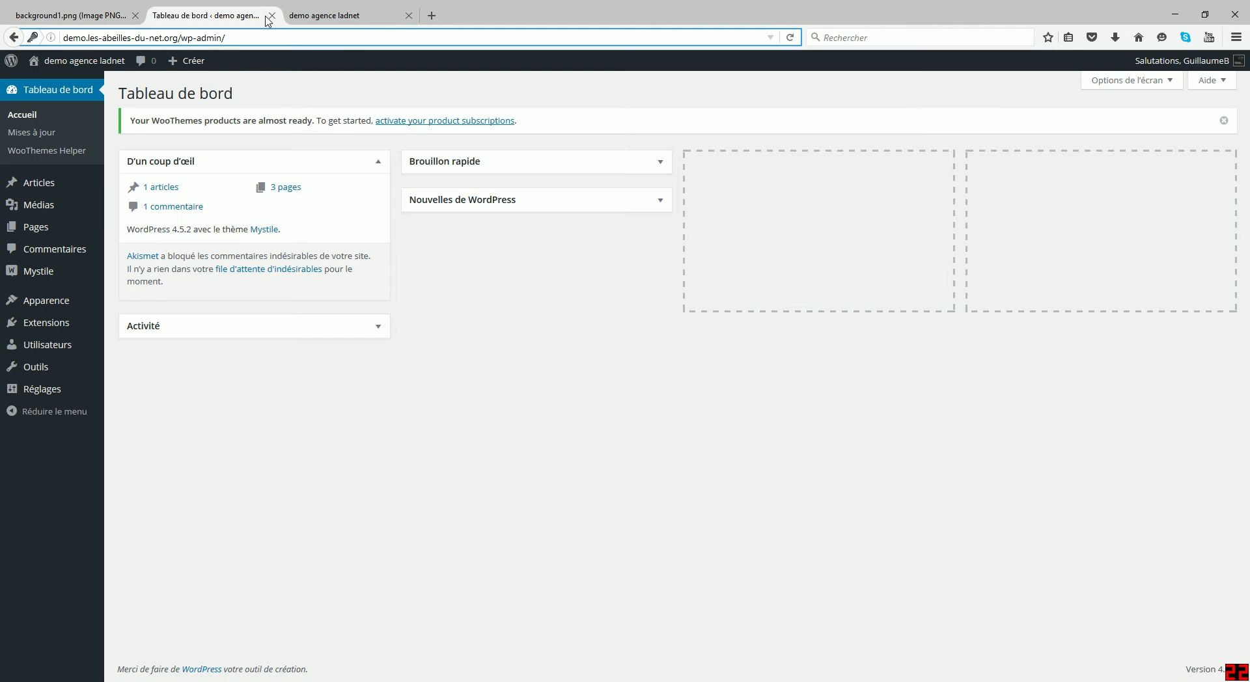
left_click(355, 14)
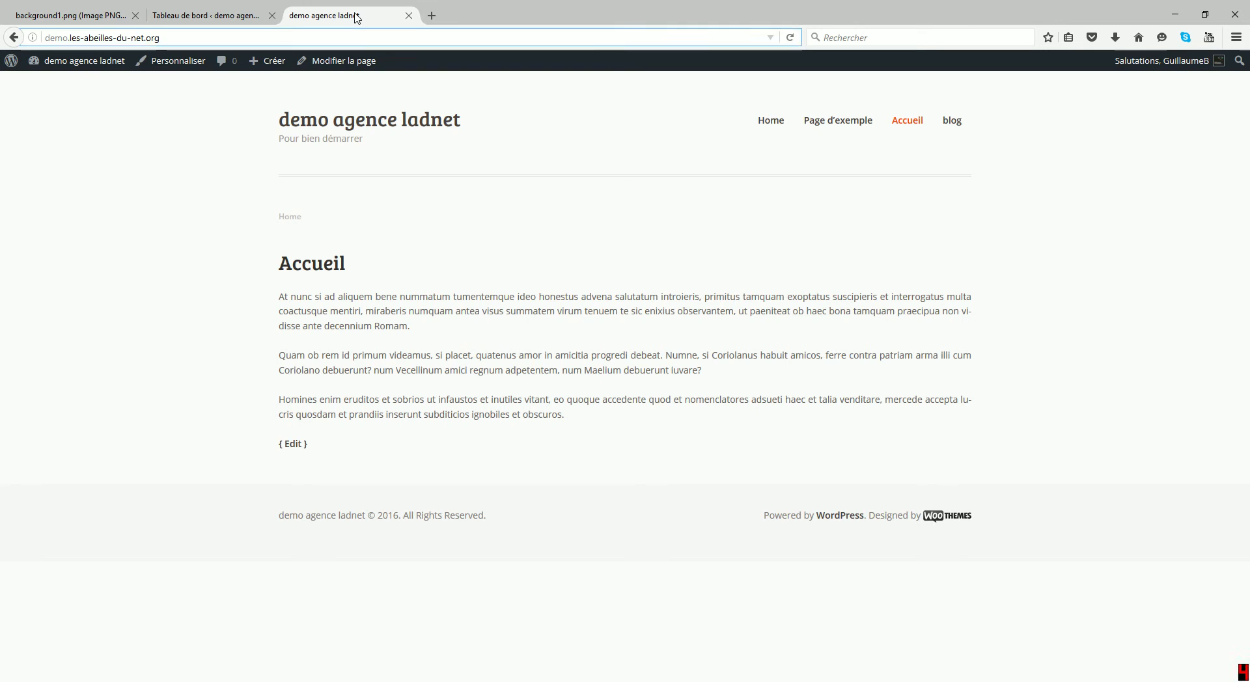
Open the site's administration from the Méta links on the blog page
left_click(956, 122)
scroll(1006, 267, "down", 2)
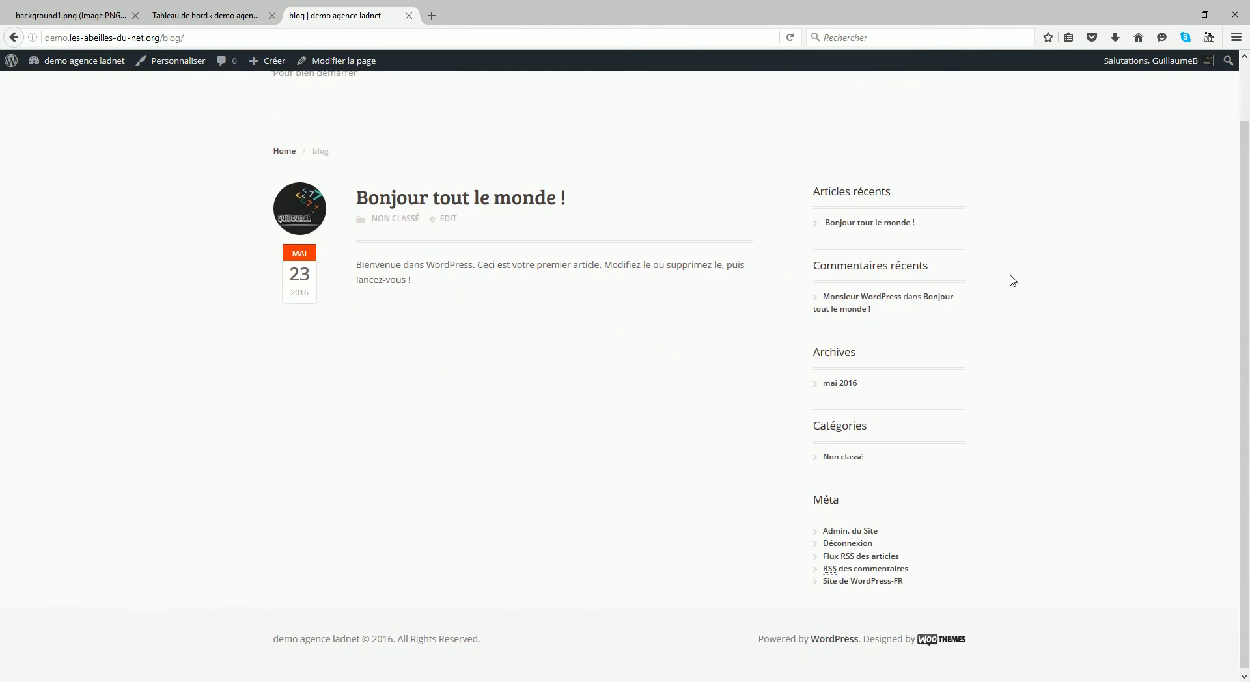
left_click(826, 555)
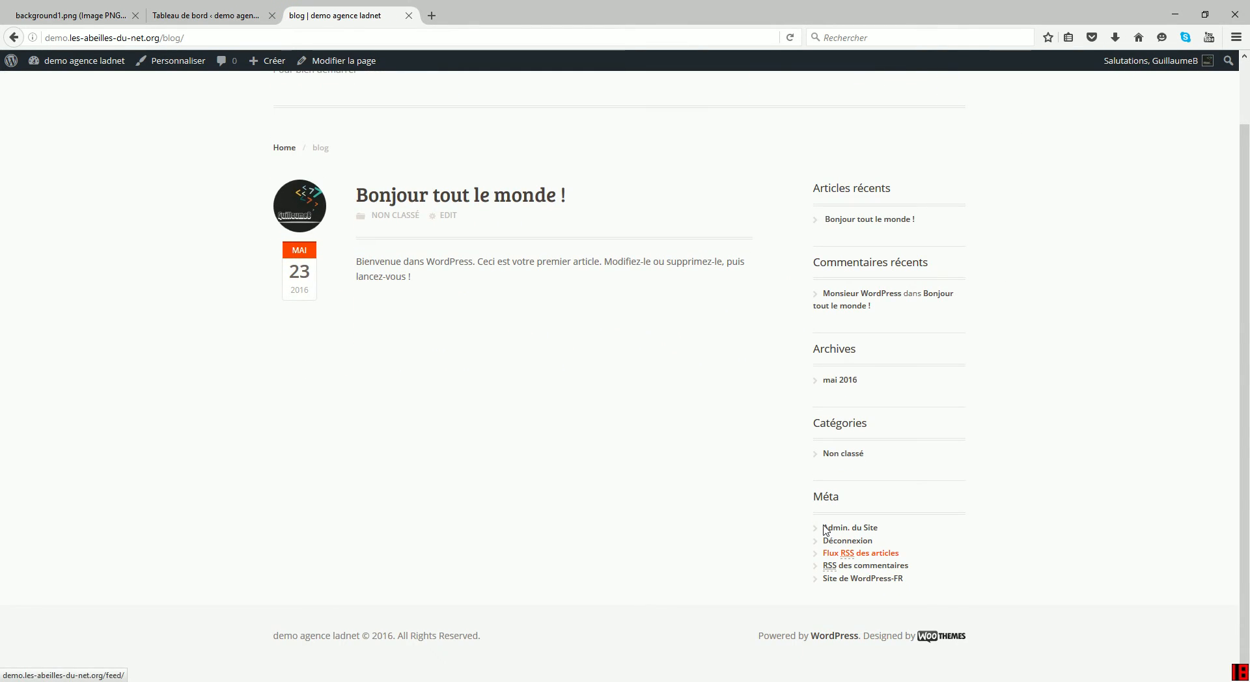
left_click(828, 528)
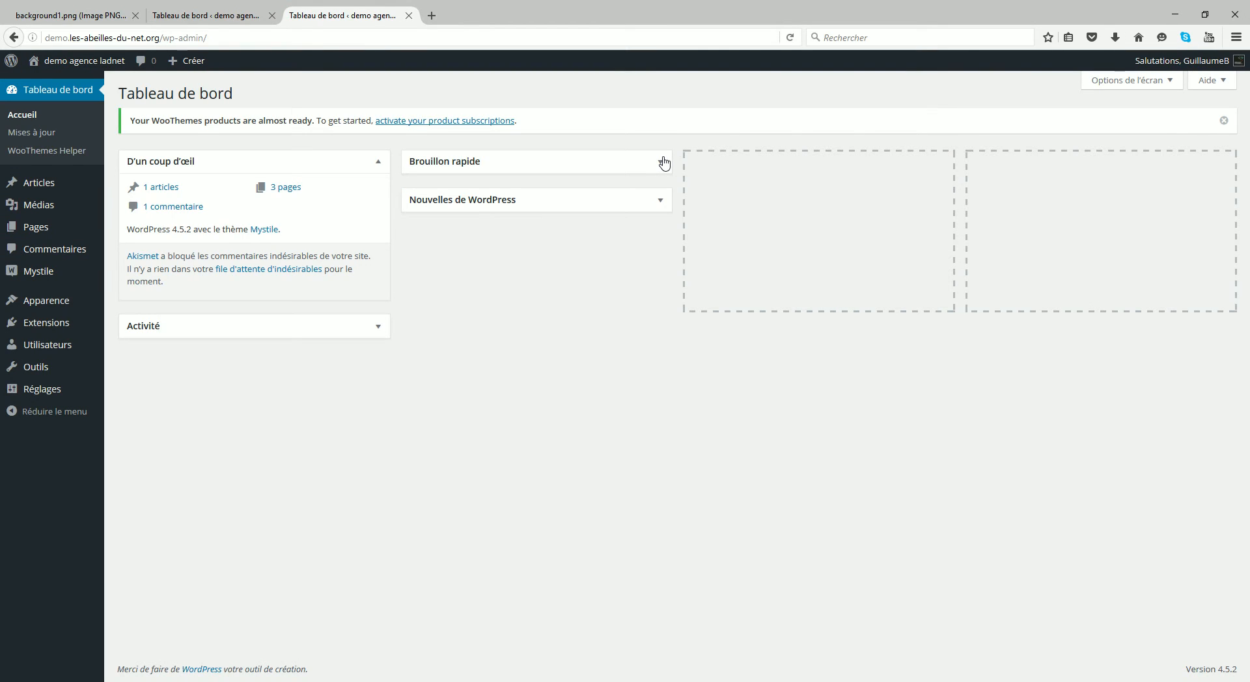
Expand the Brouillon rapide, Nouvelles de WordPress and Activité blocks on the dashboard
left_click(663, 162)
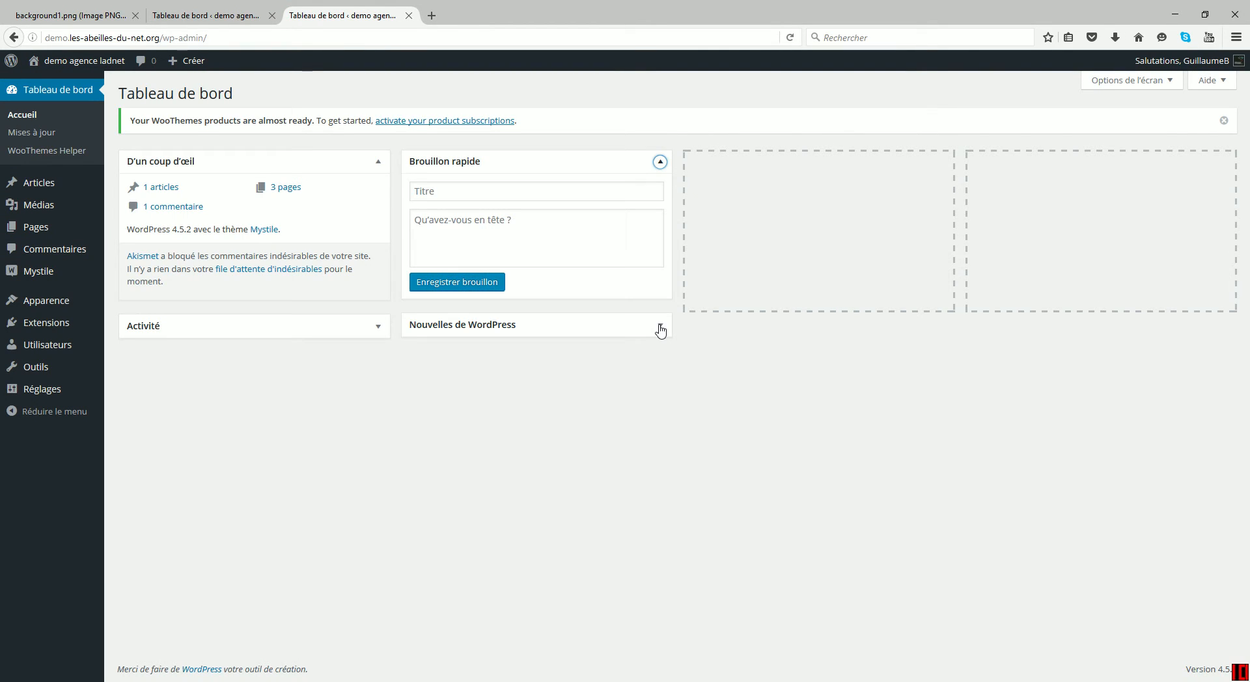
left_click(660, 325)
left_click(378, 327)
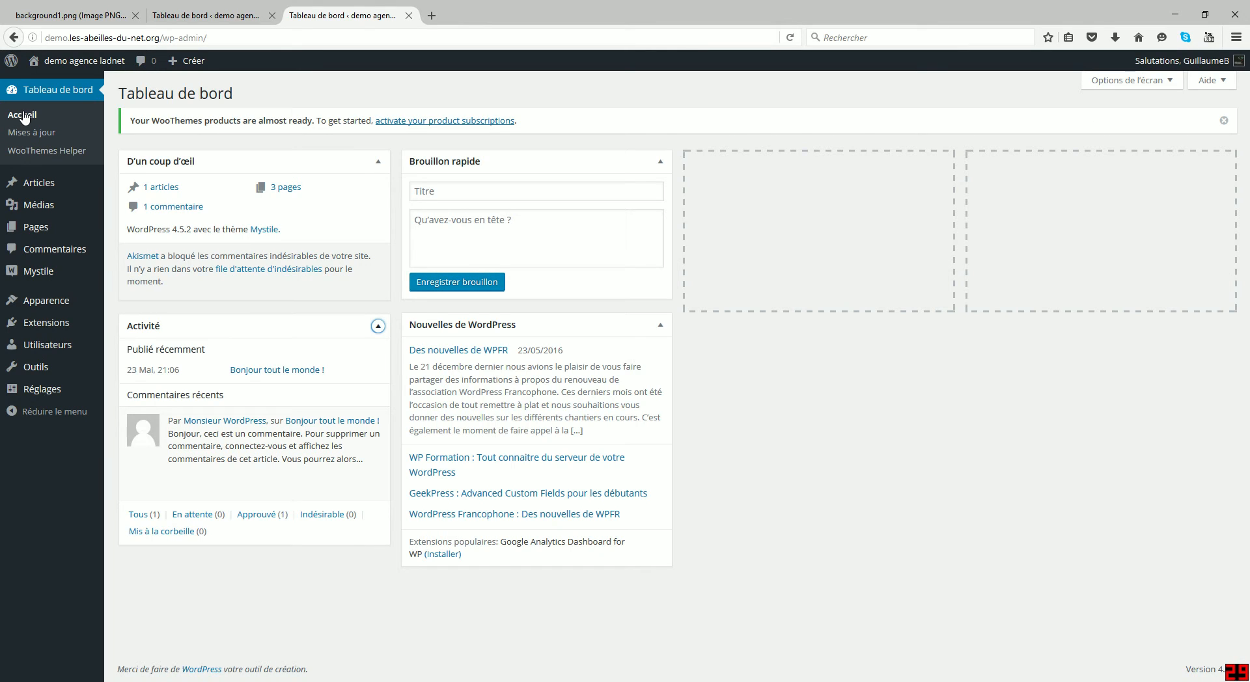
Show the Bienvenue block on the dashboard through the screen options
left_click(1165, 82)
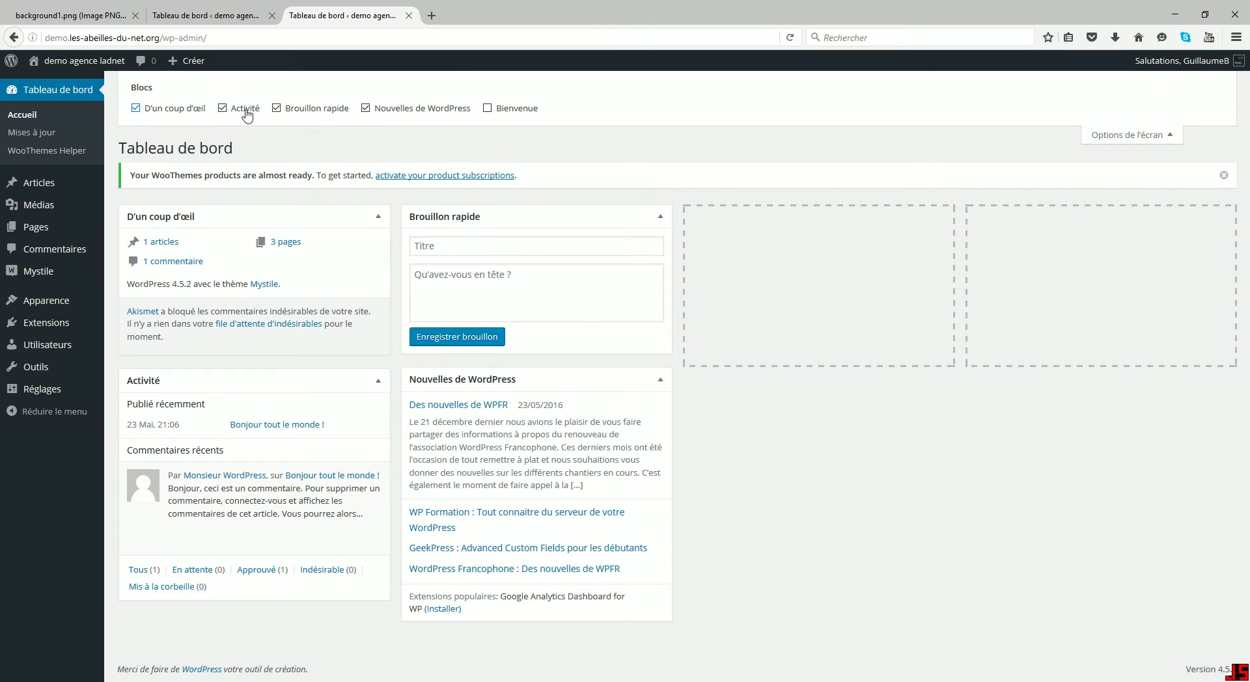
left_click(488, 109)
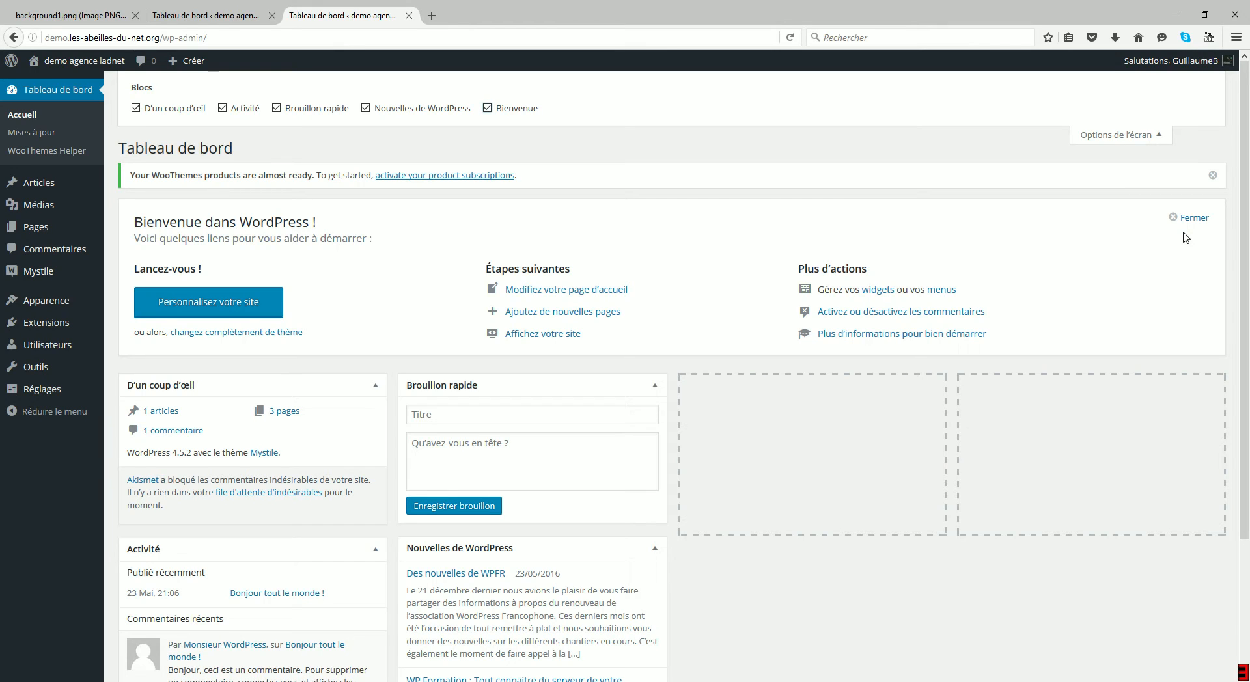
Move the Nouvelles de WordPress block to the third dashboard column and Activité to the fourth, and dismiss the welcome panel
scroll(1186, 237, "down", 4)
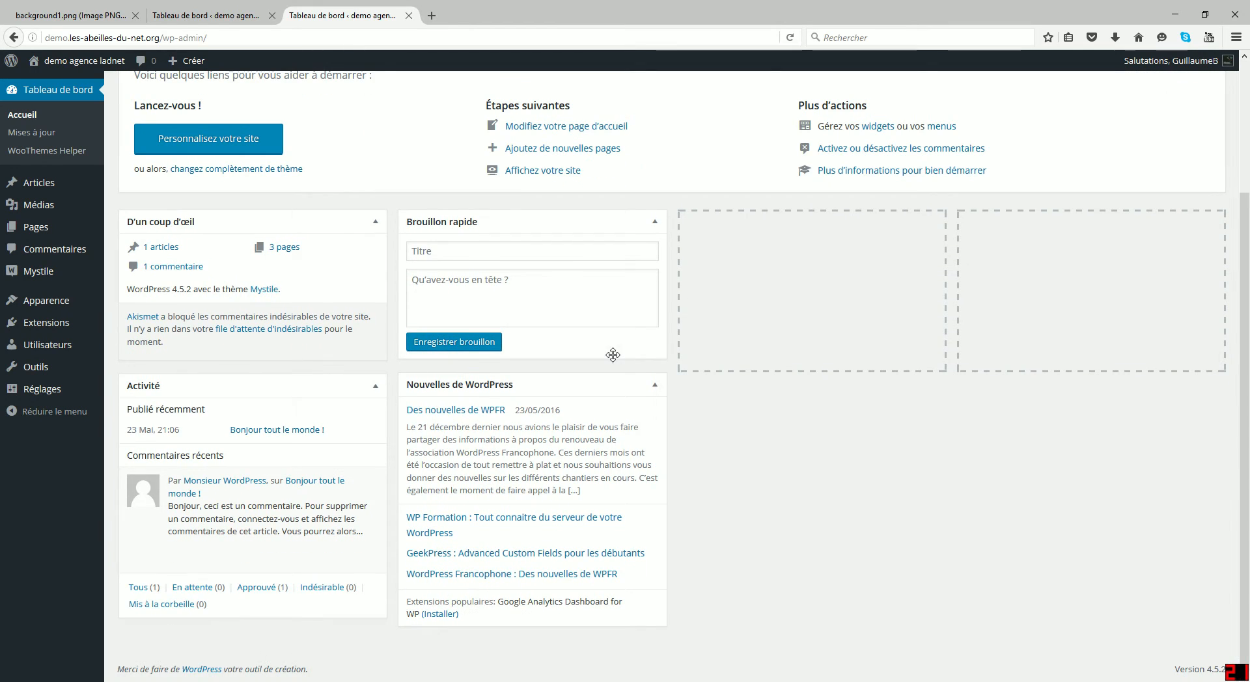
left_click_drag(586, 383, 740, 262)
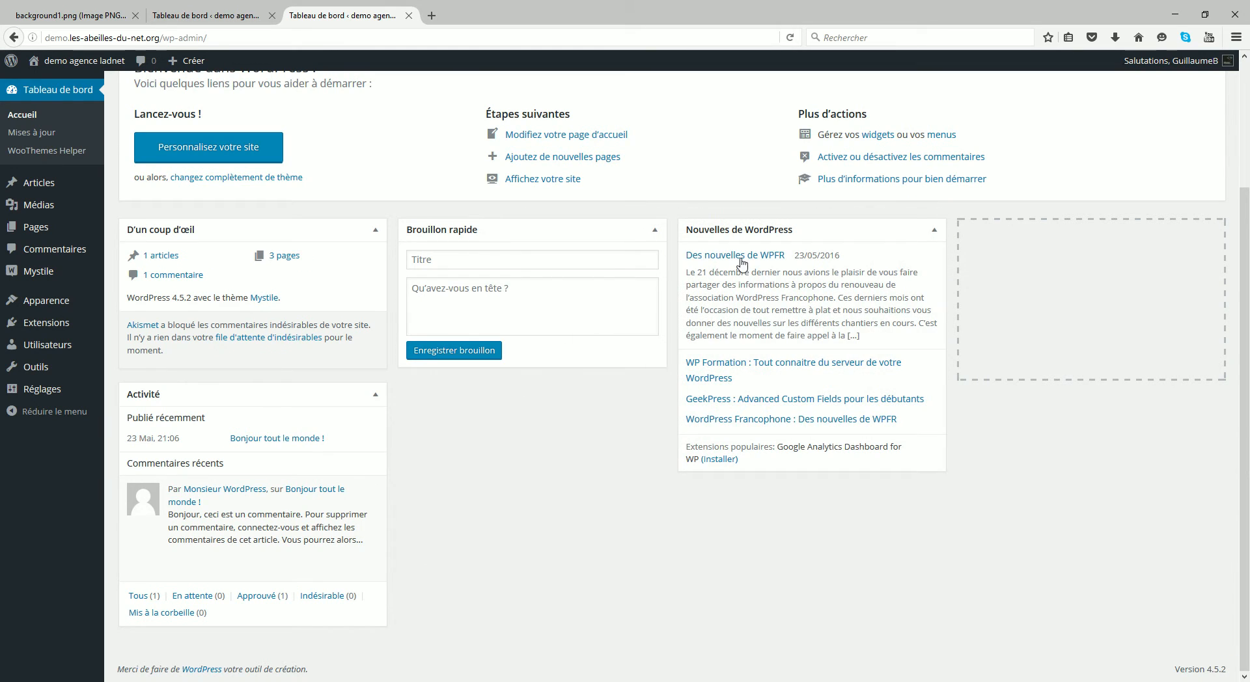
left_click_drag(223, 394, 1074, 298)
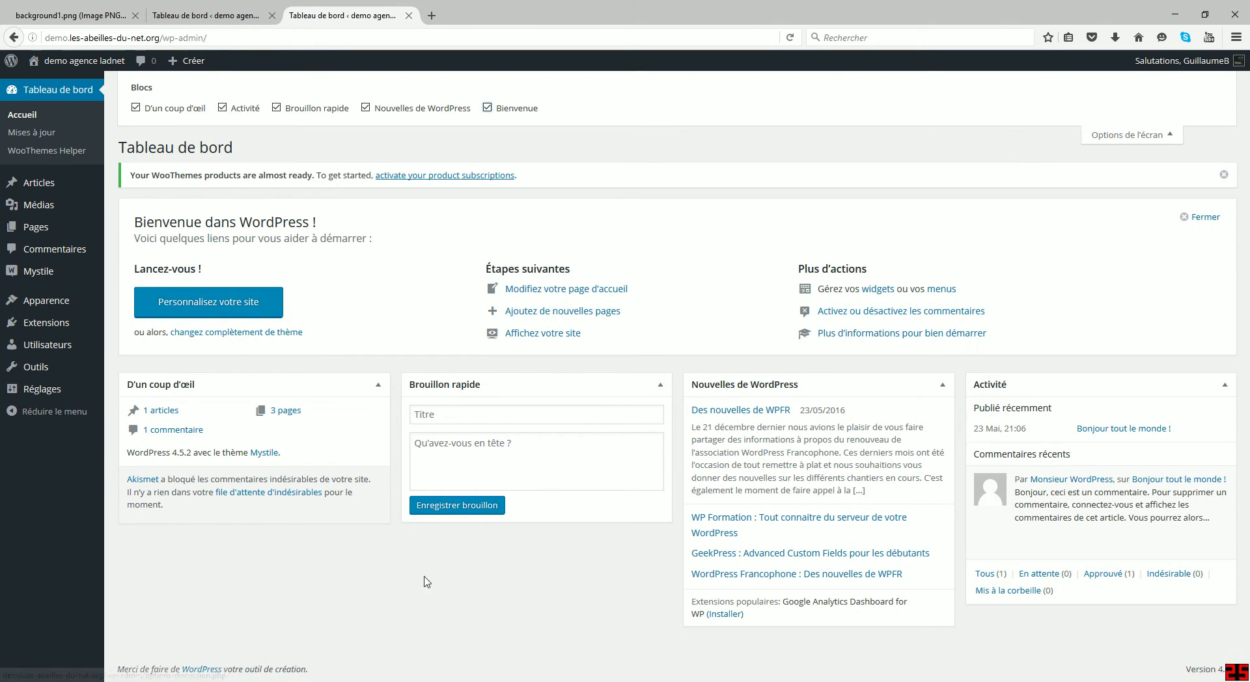
left_click(1197, 227)
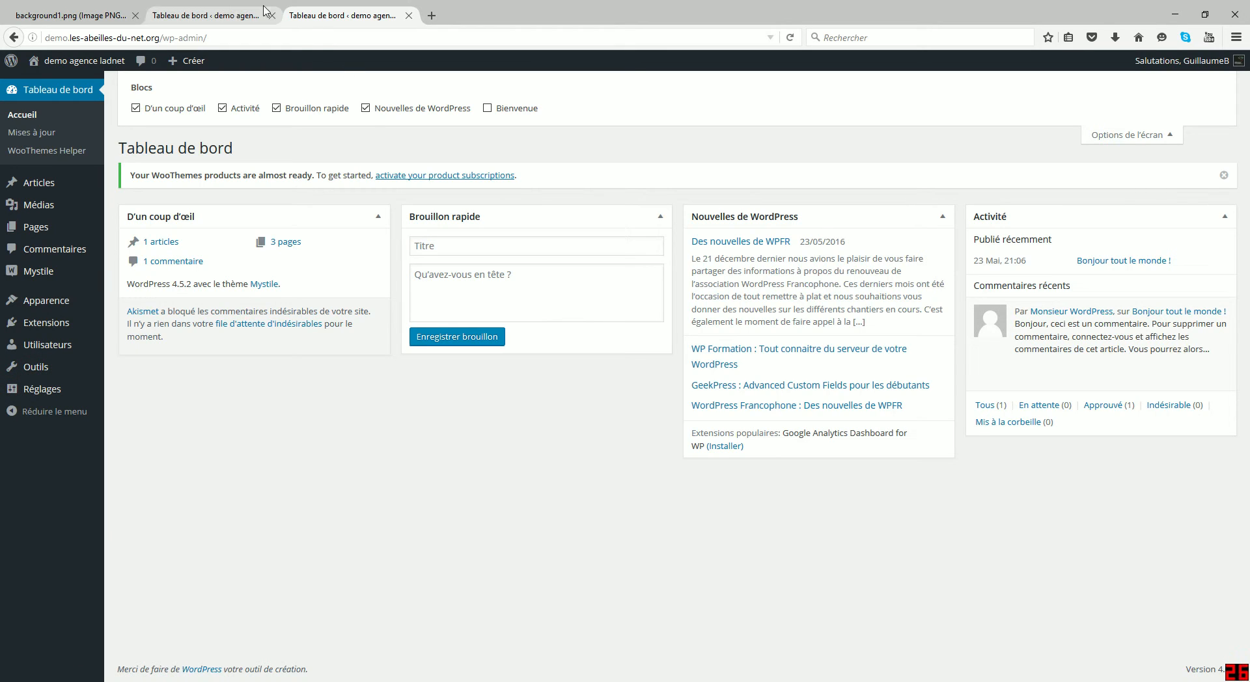
Go from the rearranged dashboard to the public site using the site name's visit option
left_click(208, 15)
left_click(342, 15)
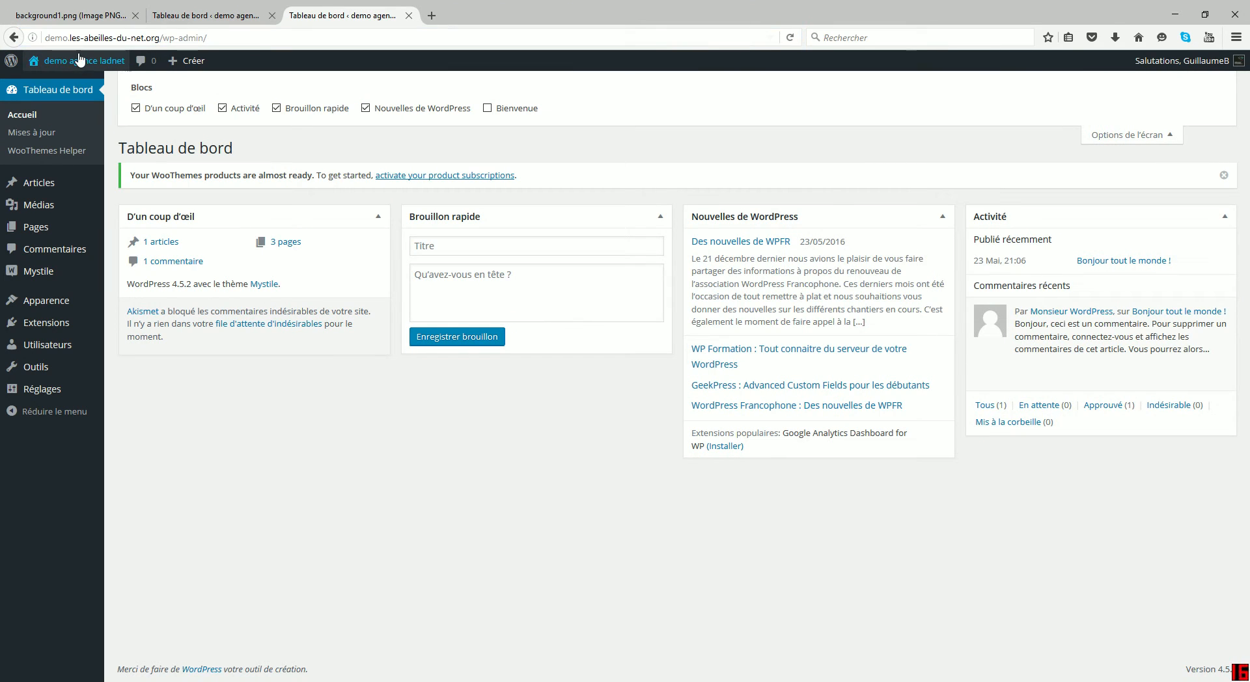
mouse_move(75, 61)
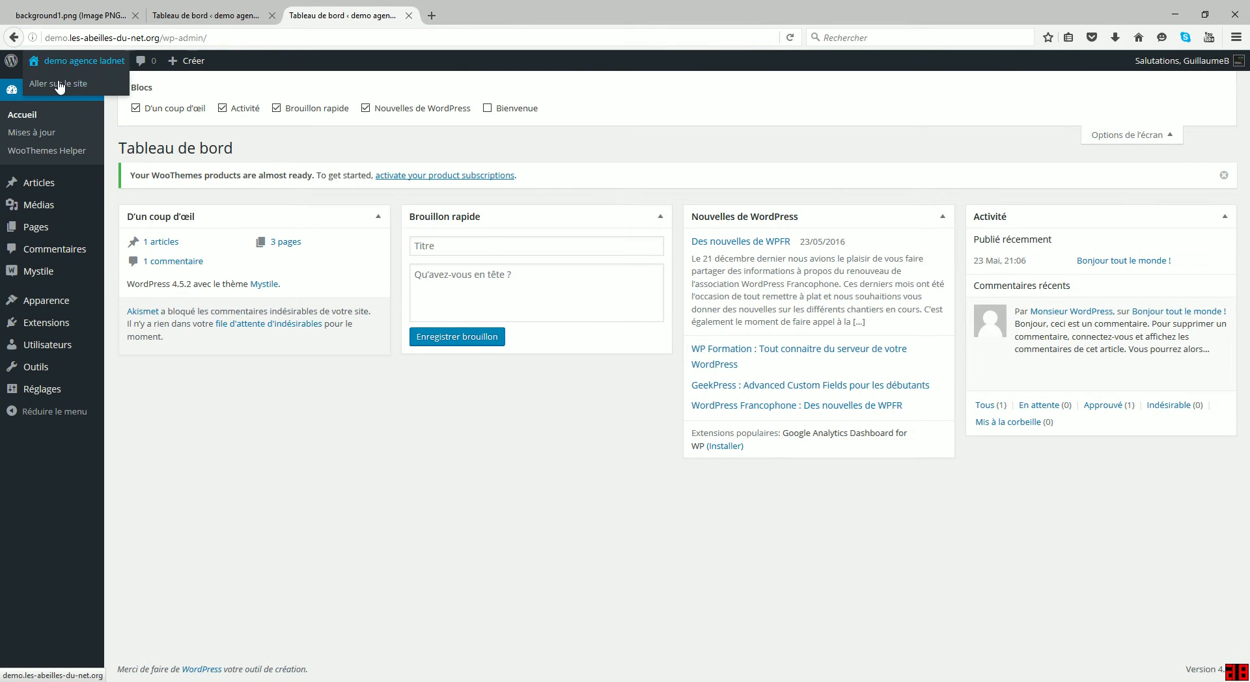
left_click(59, 84)
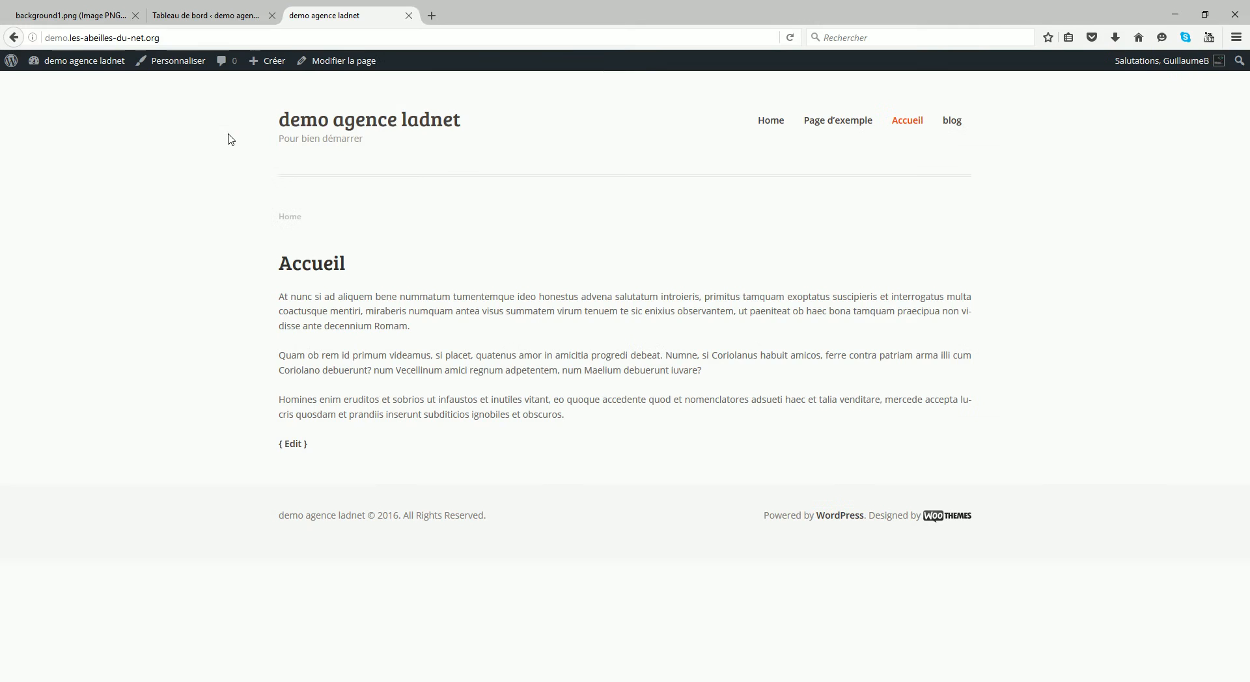
Examine the dashboard's admin sections and their sub-items, from Articles, Médias and Pages to Extensions, Utilisateurs and Réglages, alongside the public site
left_click(151, 12)
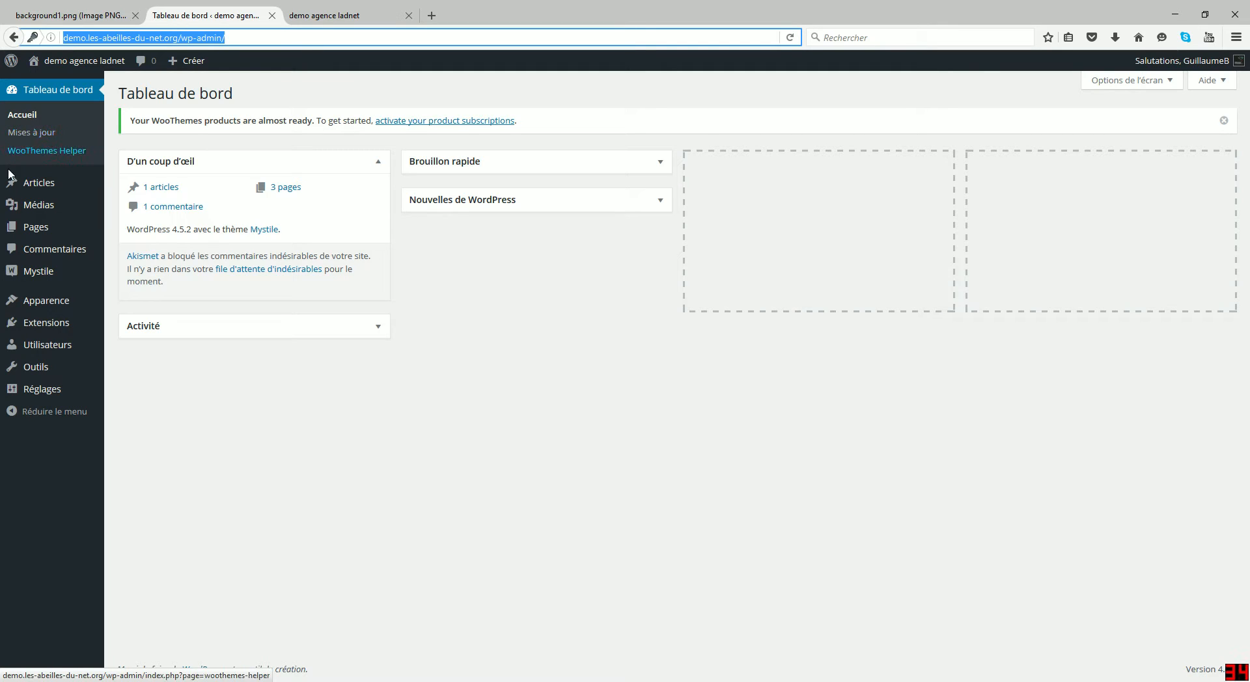
mouse_move(98, 185)
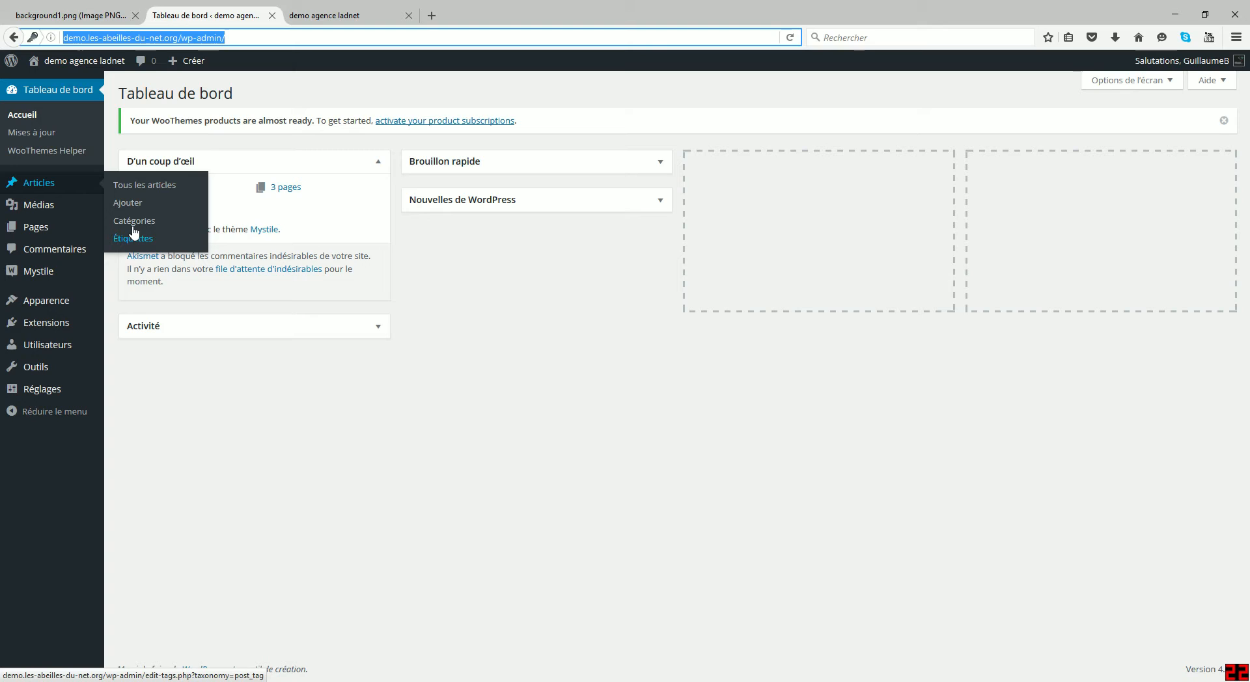
mouse_move(49, 229)
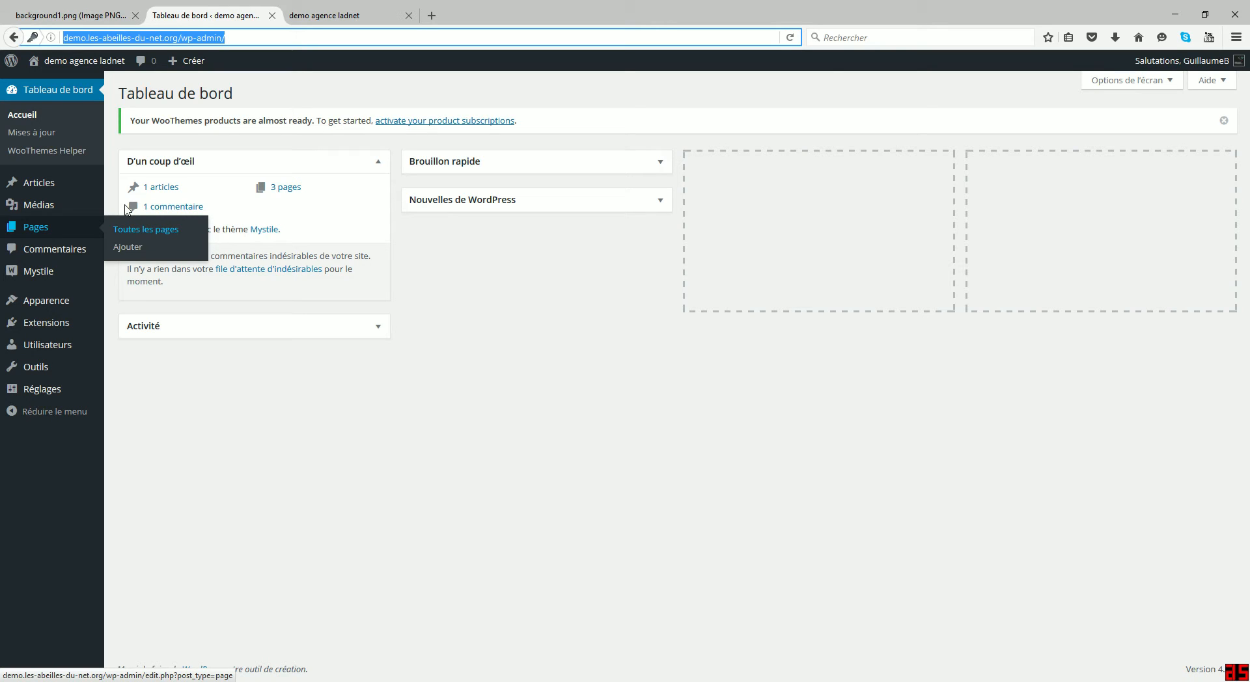
mouse_move(75, 205)
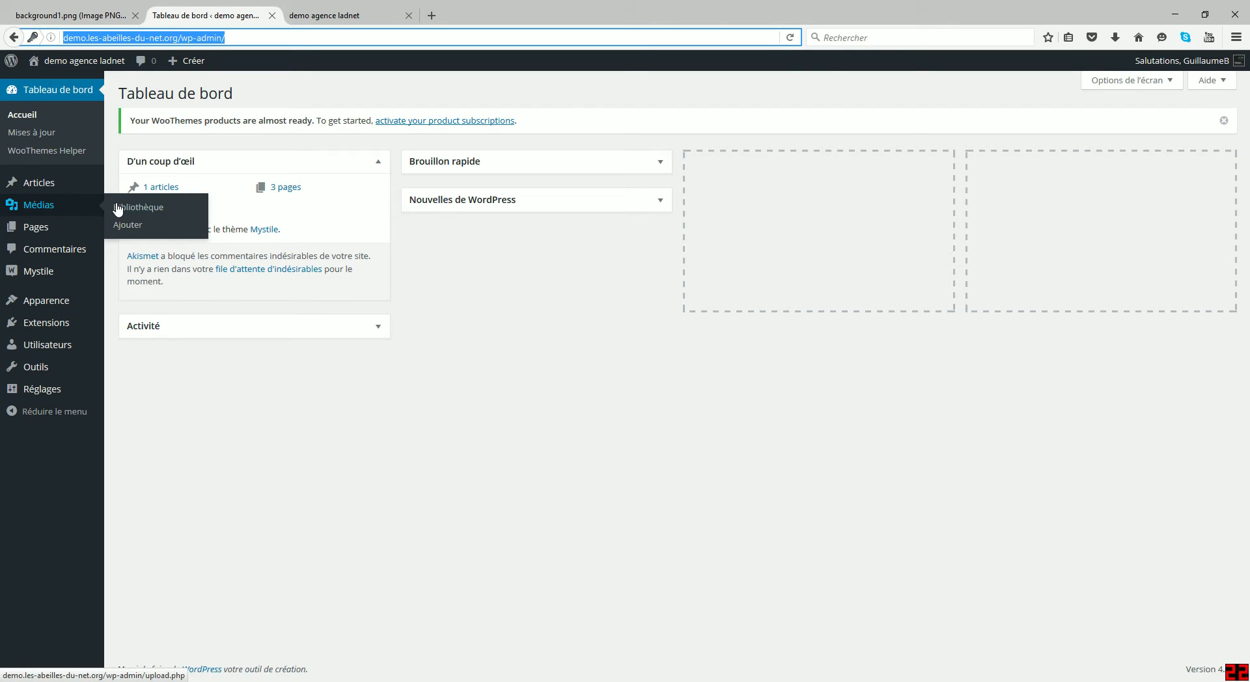
left_click(127, 225)
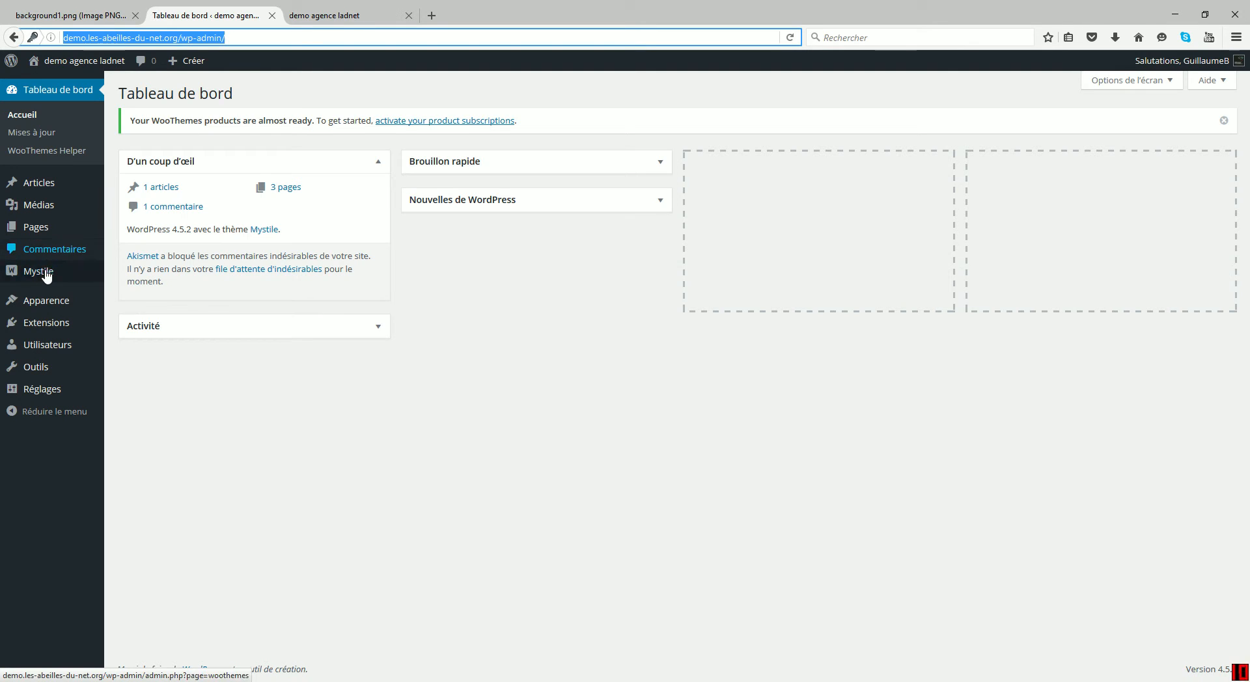
mouse_move(81, 285)
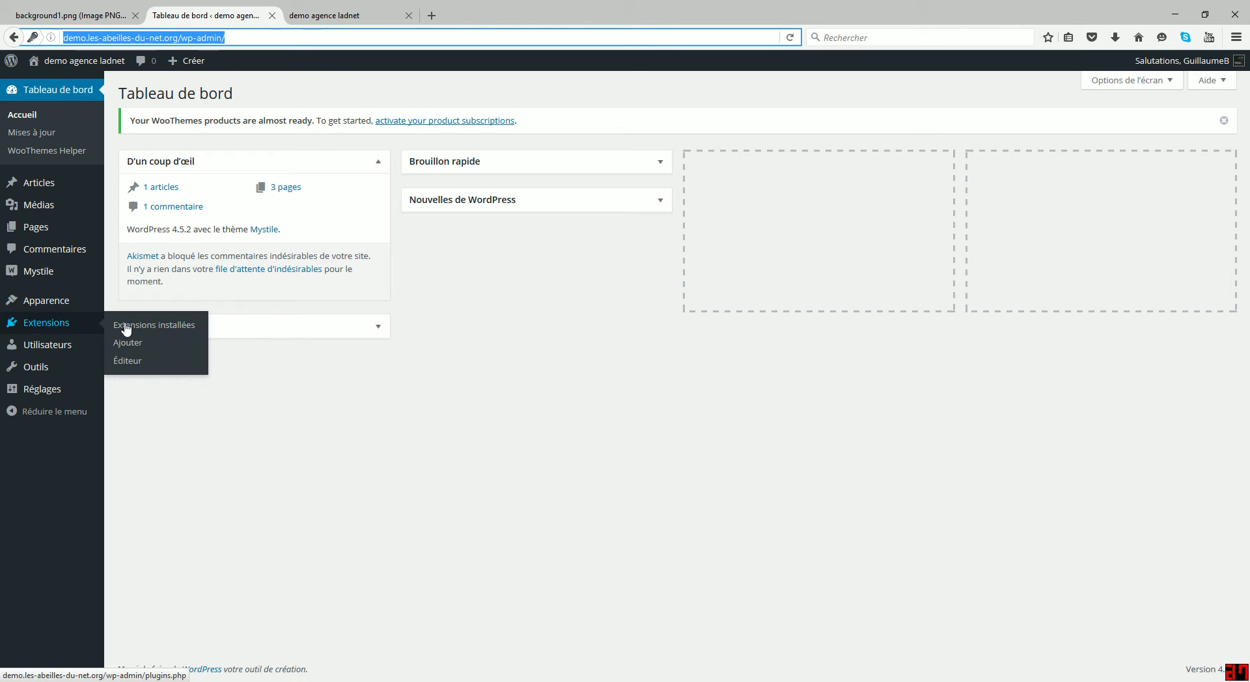
left_click(130, 328)
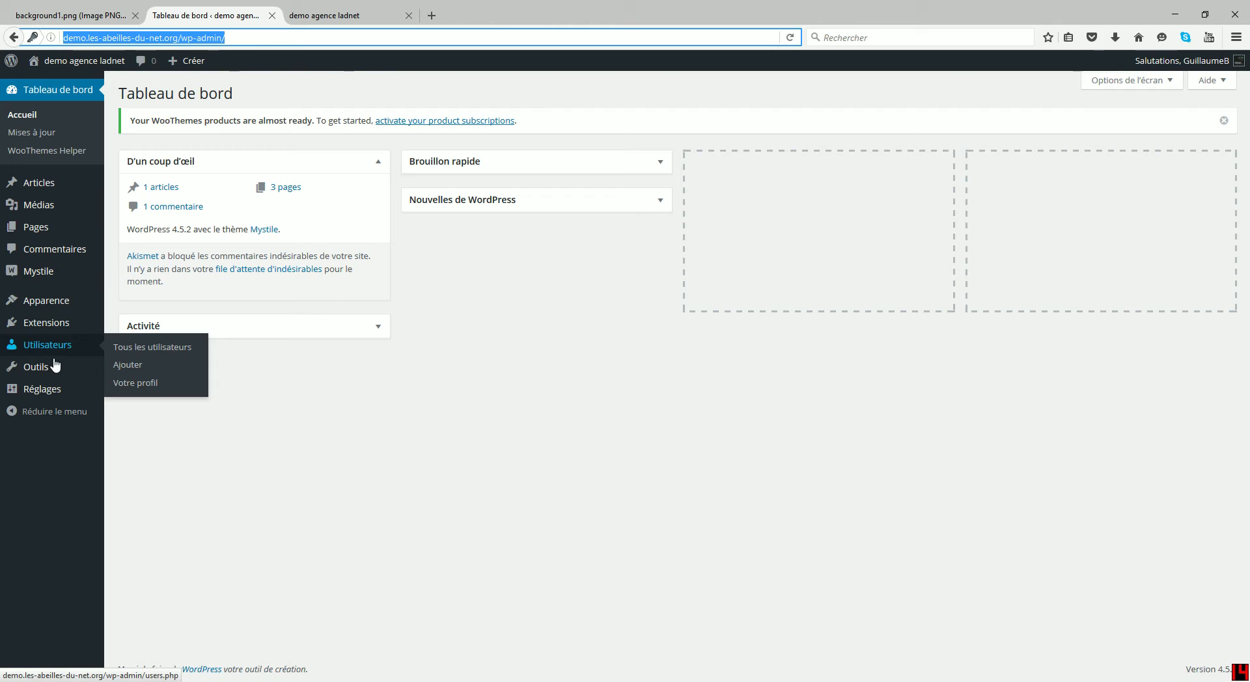
mouse_move(47, 368)
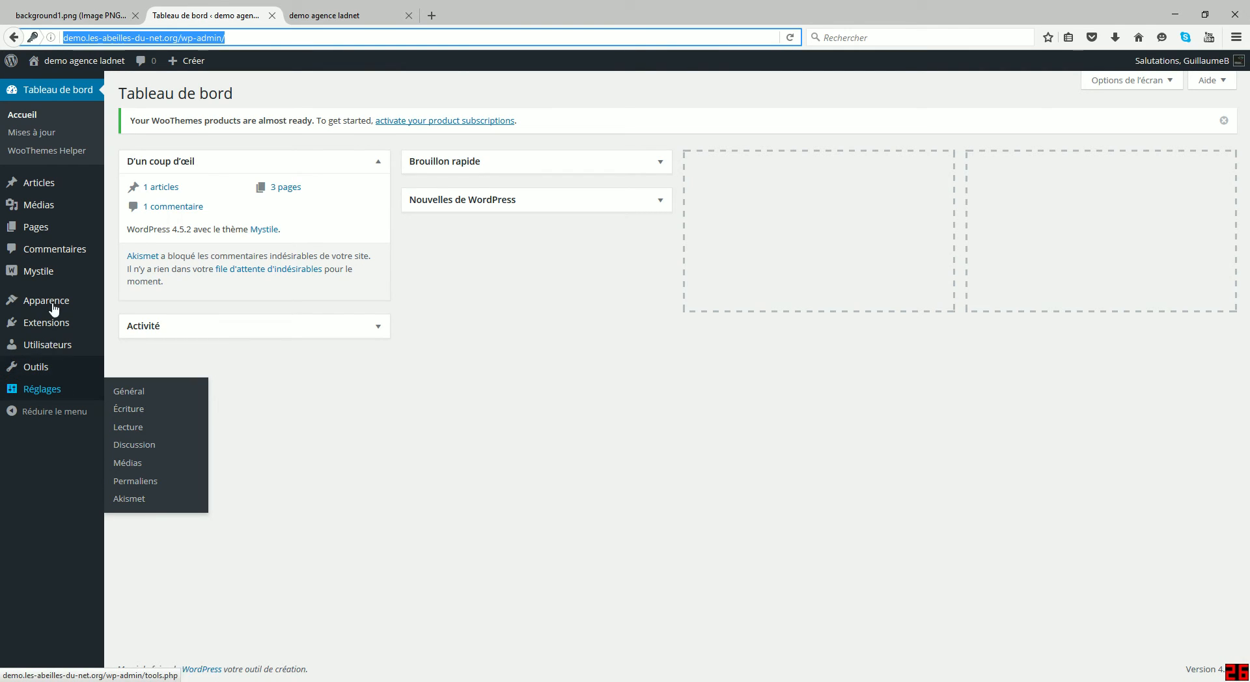
left_click(322, 15)
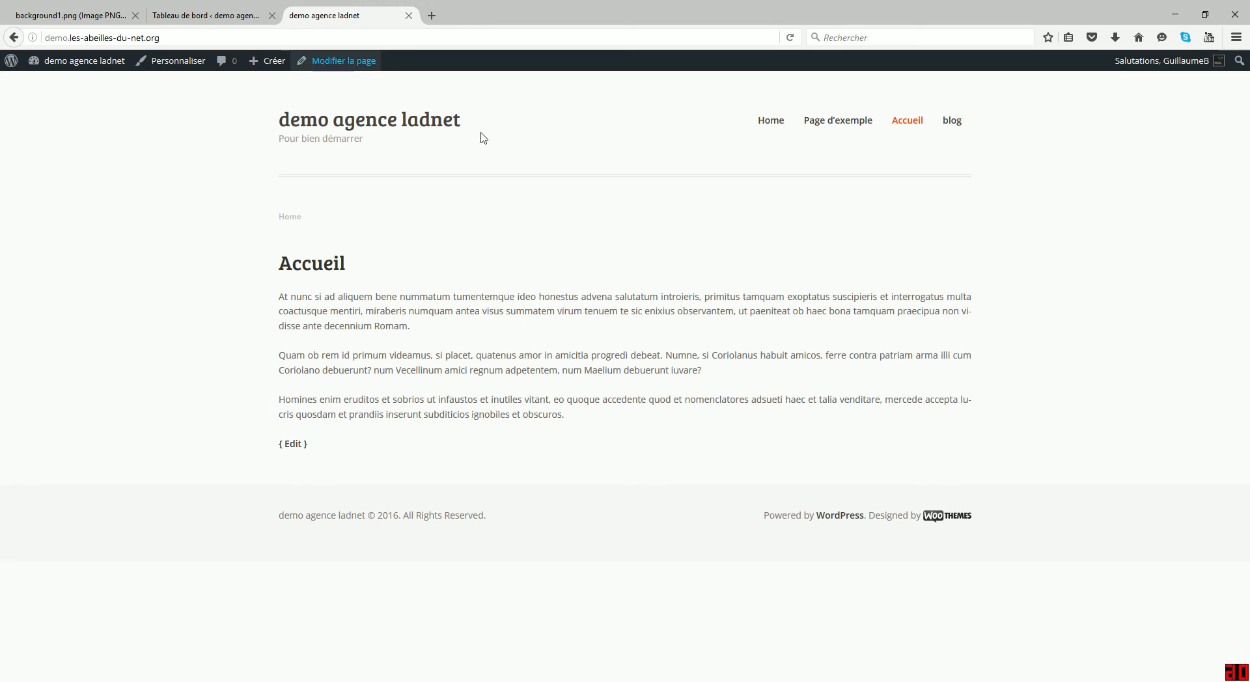
left_click(208, 15)
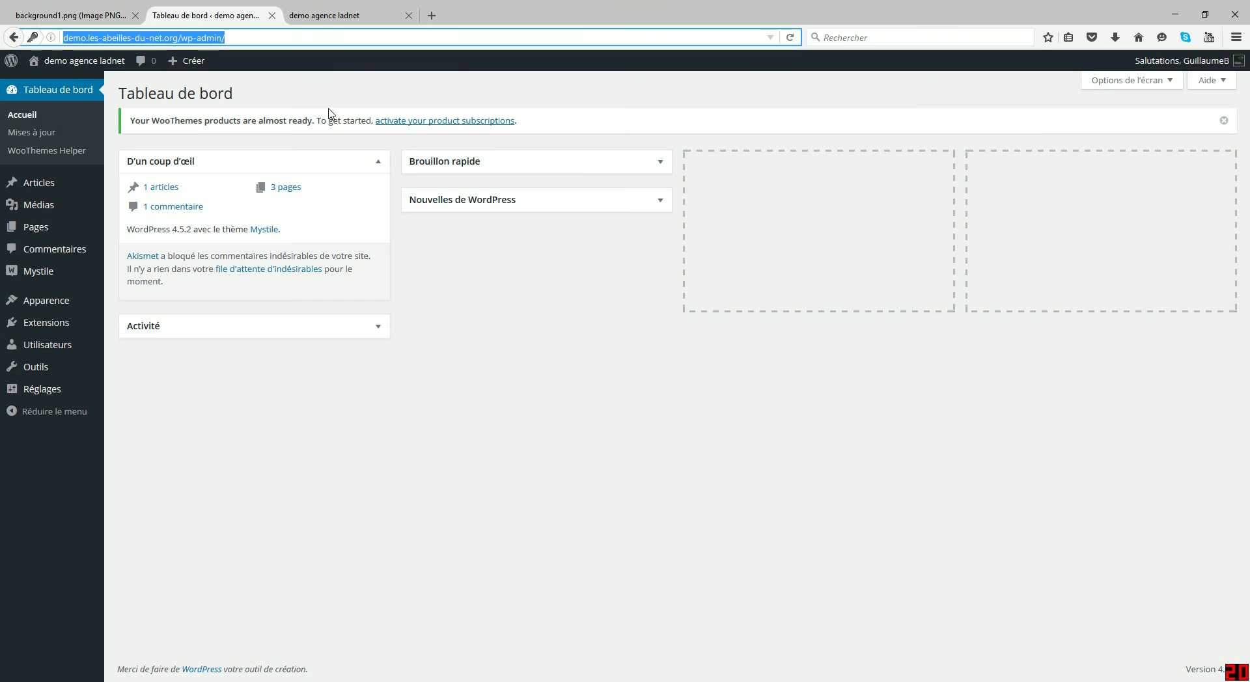